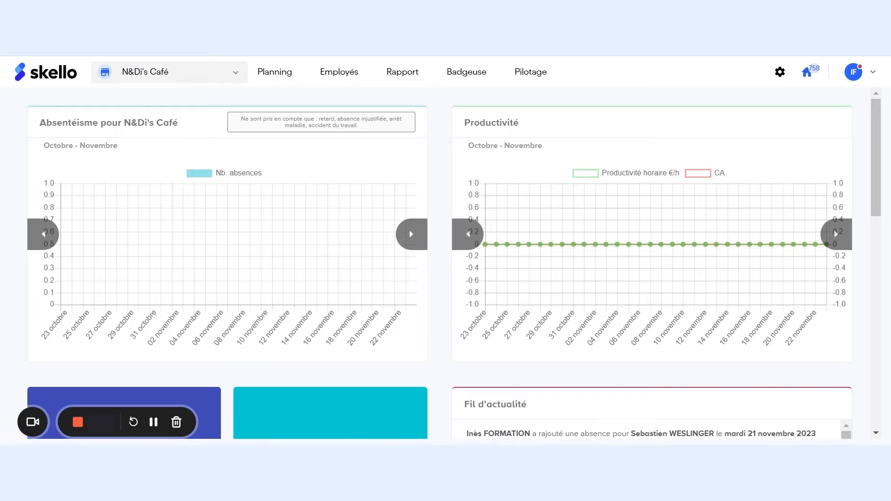
Open the Compteurs rules in the establishment settings and switch on overtime compensation to start initialising the hours counters
{"action": "left_click", "coordinate": [778, 73]}
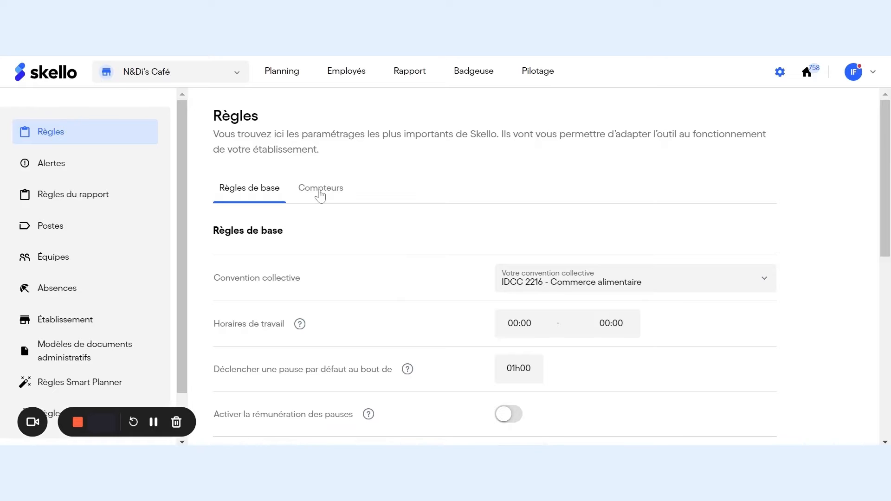
{"action": "left_click", "coordinate": [320, 191]}
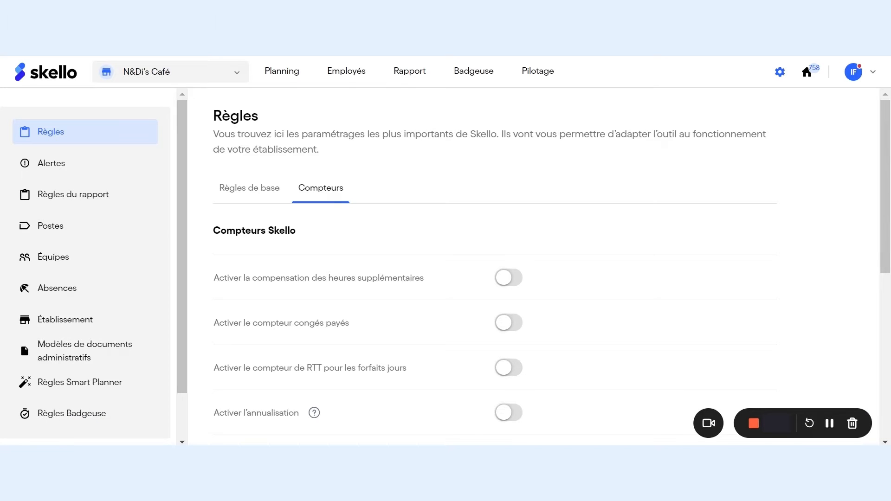
{"action": "left_click", "coordinate": [503, 279]}
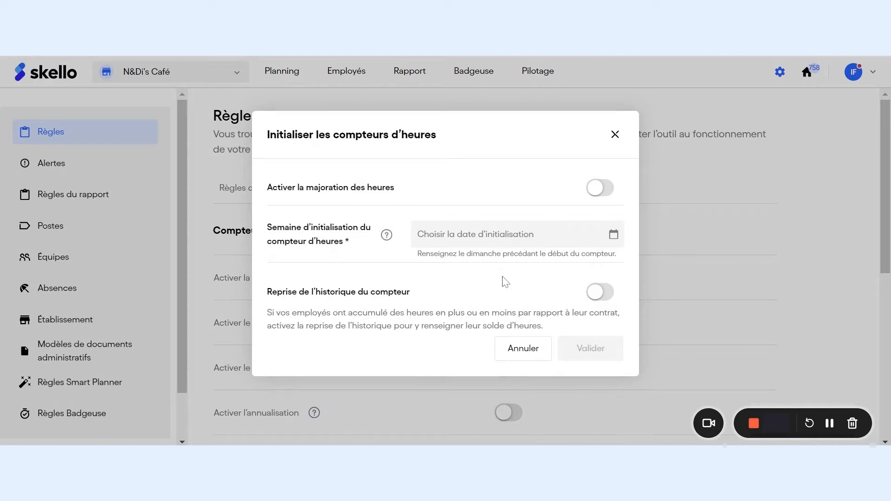
Enable the hours majoration and set the counter initialisation week to Sunday 05 nov. 2023
{"action": "left_click", "coordinate": [601, 189]}
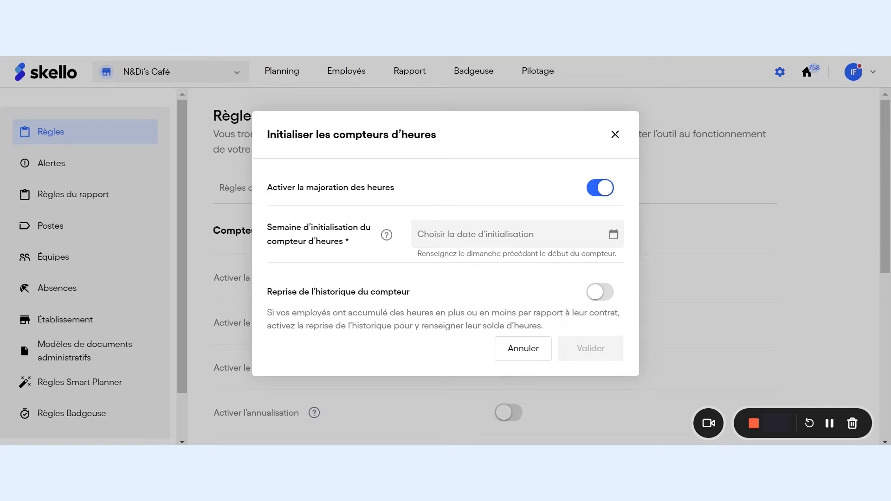
{"action": "left_click", "coordinate": [585, 235]}
{"action": "left_click", "coordinate": [606, 309]}
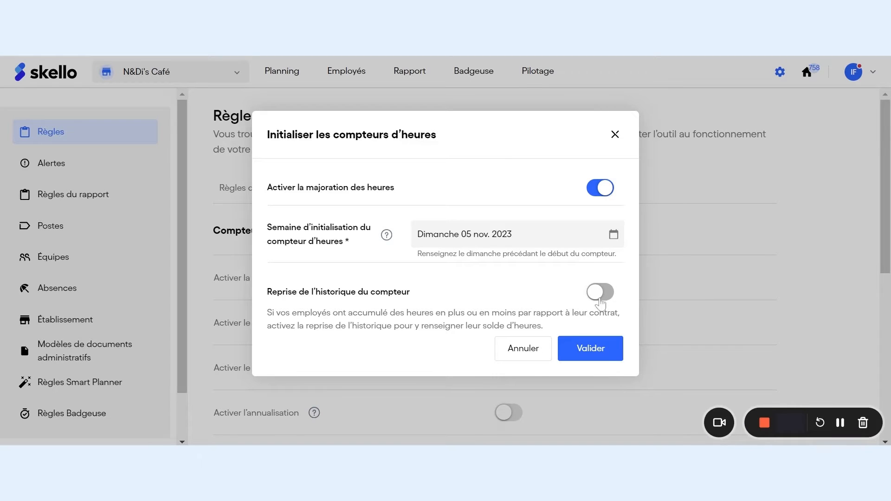
Turn on the counter history carry-over and enter a positive 5 hours for the first employee and 0 for the second
{"action": "left_click", "coordinate": [600, 304]}
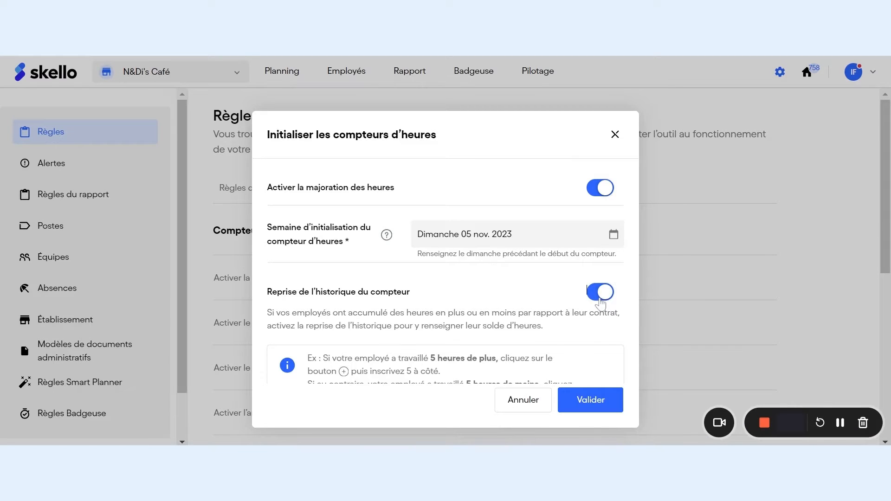
{"action": "scroll", "coordinate": [597, 305], "scroll_direction": "down", "scroll_amount": 2}
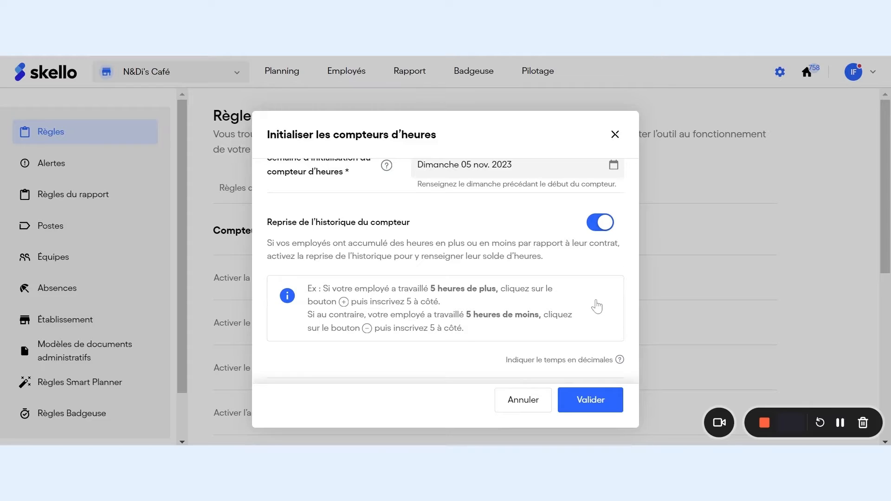
{"action": "scroll", "coordinate": [597, 307], "scroll_direction": "down", "scroll_amount": 4}
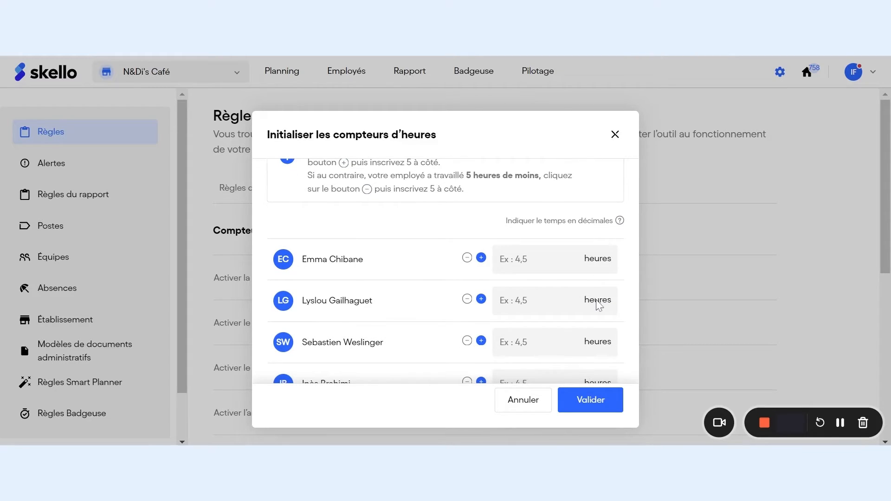
{"action": "left_click", "coordinate": [468, 258]}
{"action": "type", "text": "5"}
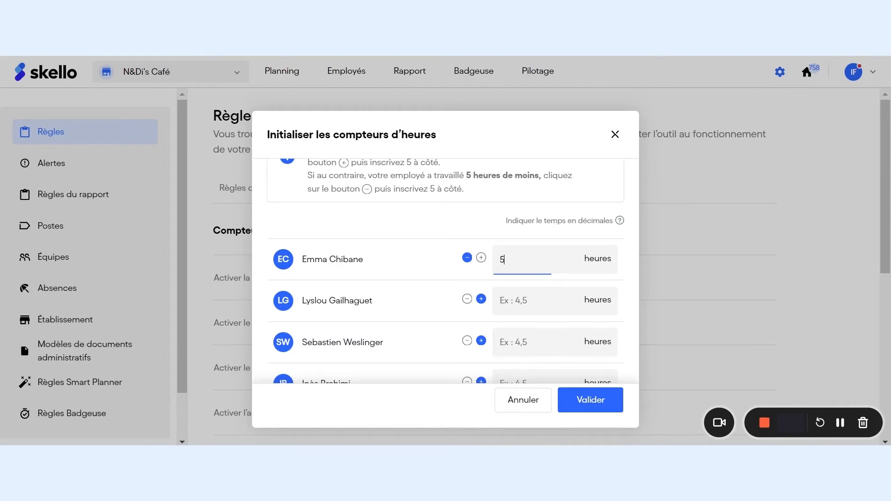
{"action": "left_click", "coordinate": [481, 258]}
{"action": "left_click", "coordinate": [516, 301]}
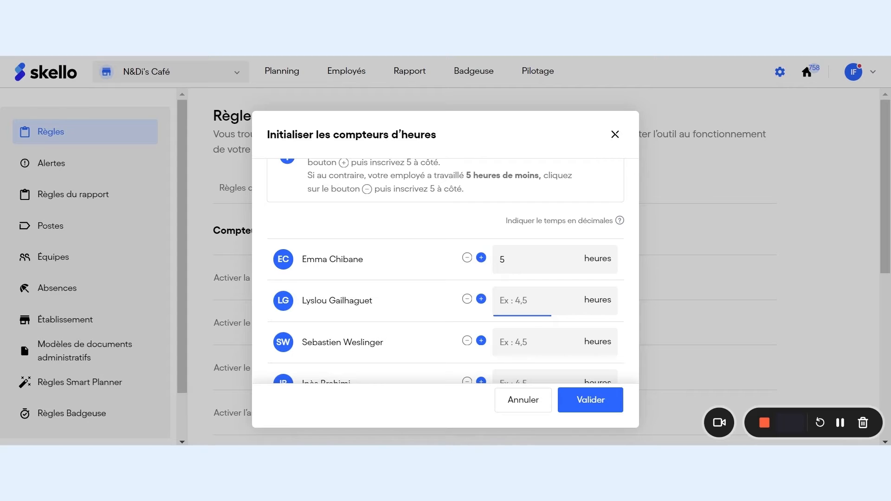
{"action": "type", "text": "0"}
{"action": "scroll", "coordinate": [445, 272], "scroll_direction": "down", "scroll_amount": 3}
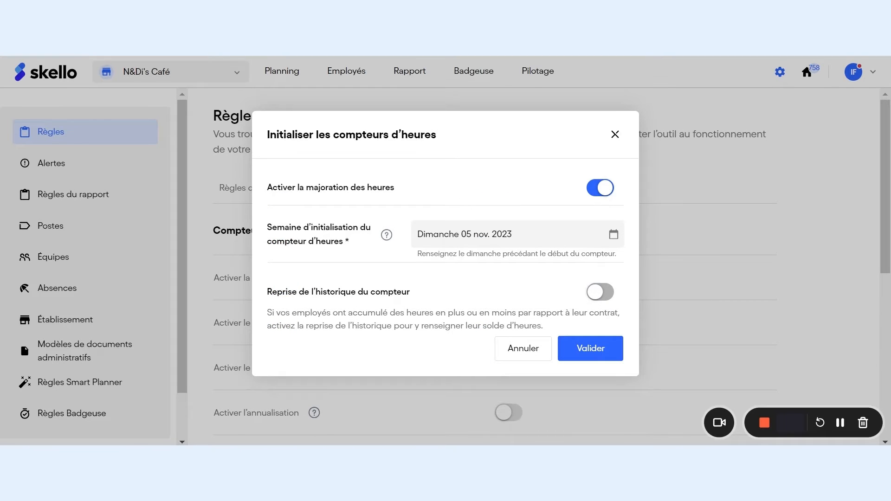
Validate the initialisation of the hours counters without the history carry-over
{"action": "left_click", "coordinate": [596, 357]}
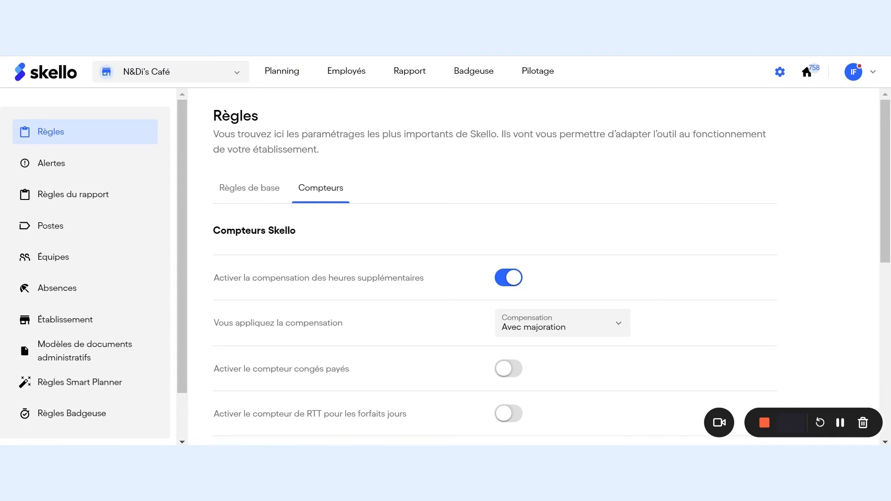
Open the weekly planning and check the employees' weekly totals and hours counters
{"action": "left_click", "coordinate": [281, 71]}
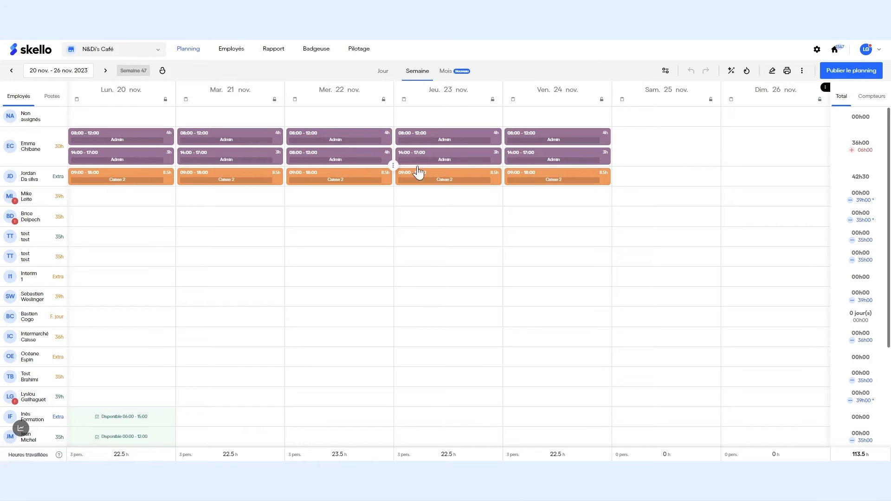
{"action": "left_click", "coordinate": [840, 99]}
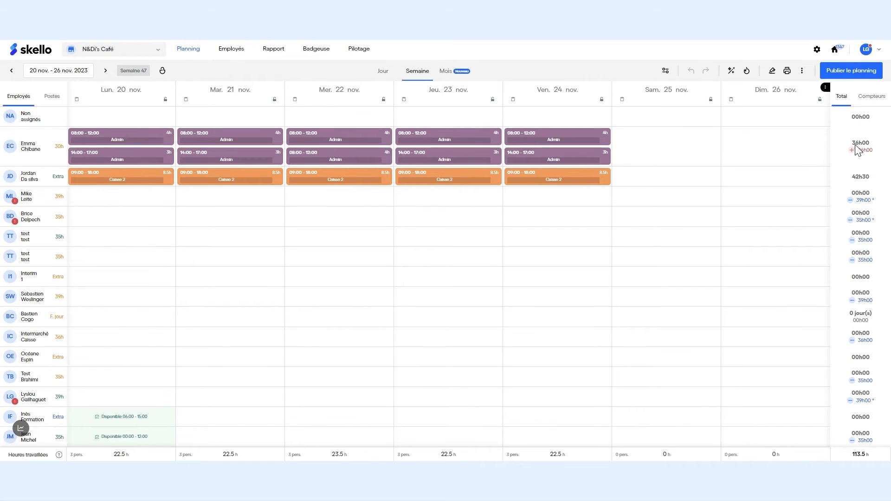
{"action": "left_click", "coordinate": [869, 97]}
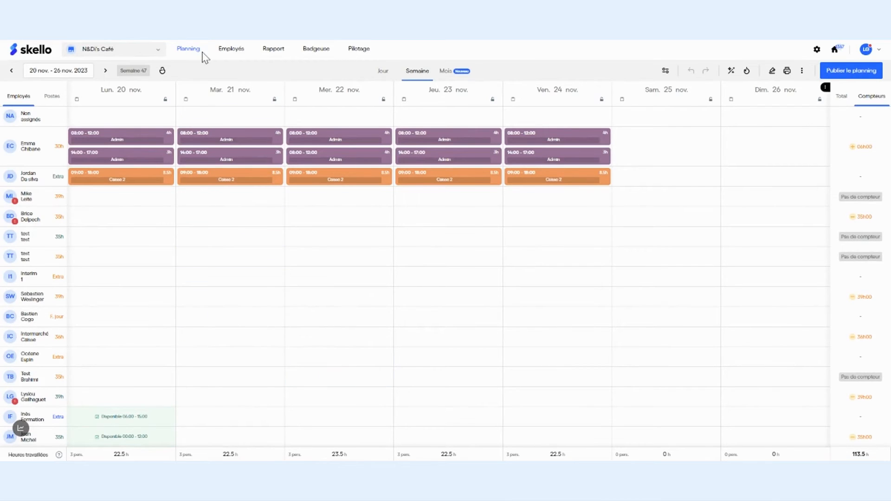
Search the employee list by first name for the scheduled Admin employee and open their record
{"action": "left_click", "coordinate": [233, 54]}
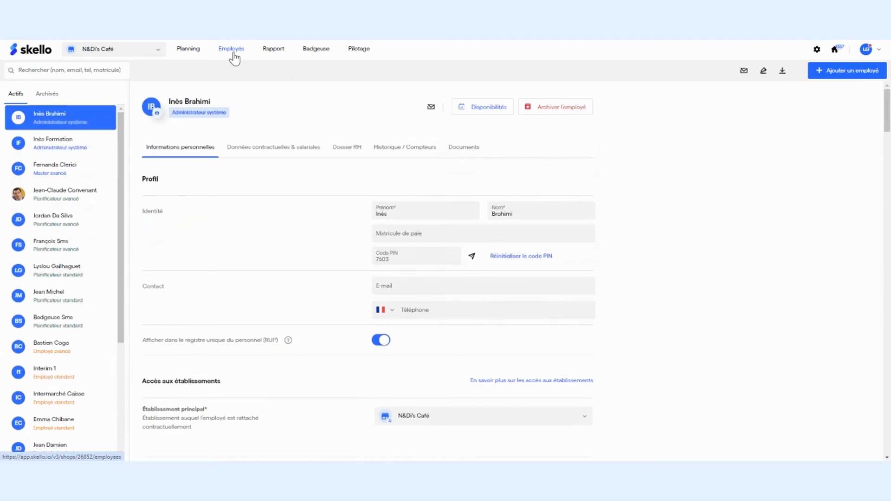
{"action": "left_click", "coordinate": [69, 76]}
{"action": "type", "text": "emm"}
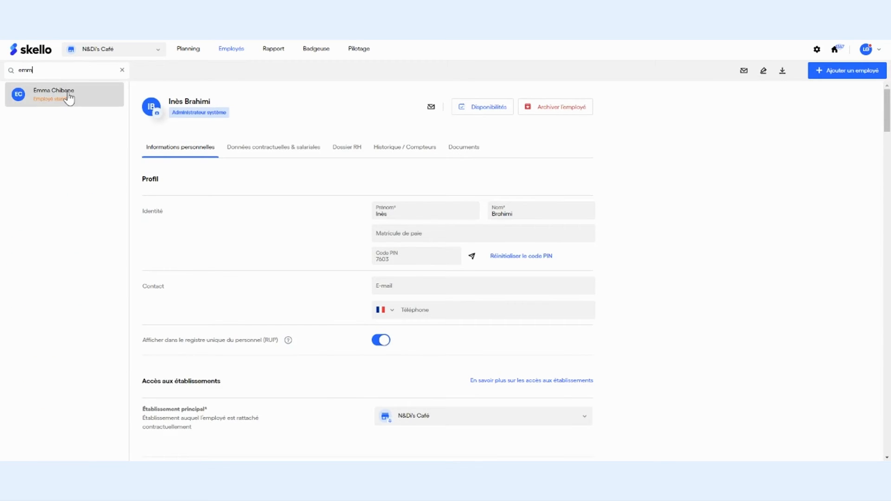
{"action": "left_click", "coordinate": [68, 98]}
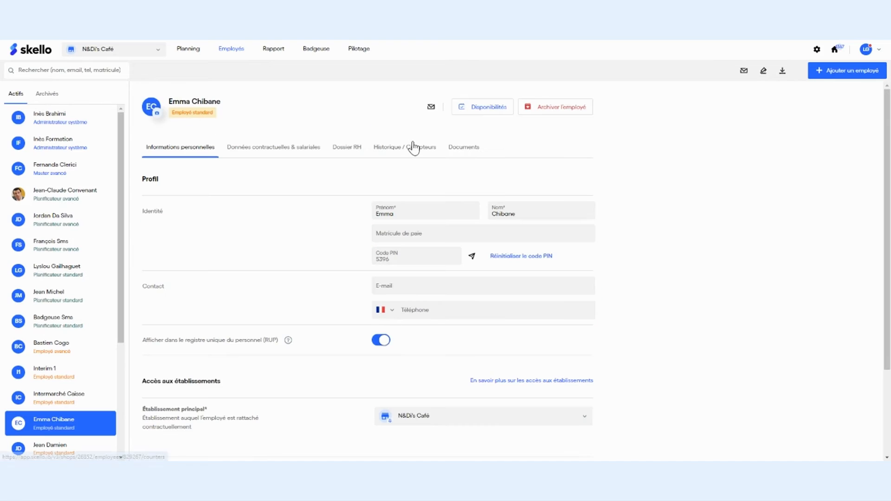
Examine the employee's hours counter with November expanded by week, including the manual counter modifications row
{"action": "left_click", "coordinate": [400, 151]}
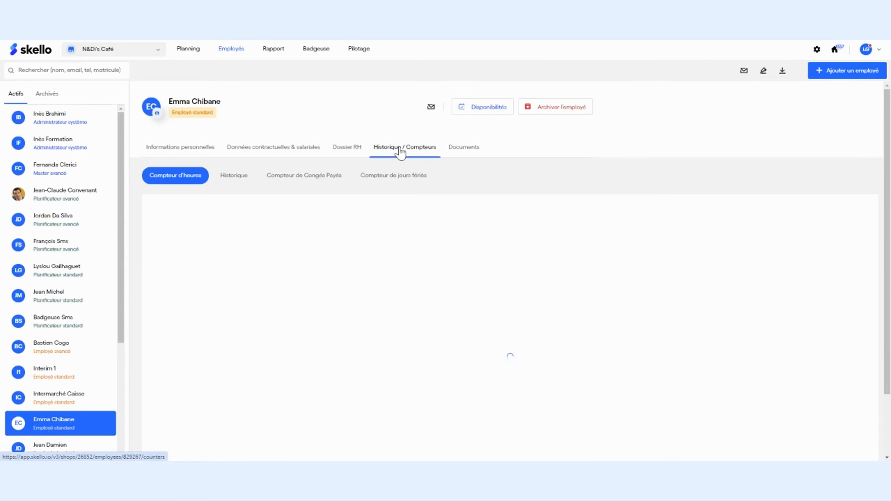
{"action": "left_click", "coordinate": [180, 183]}
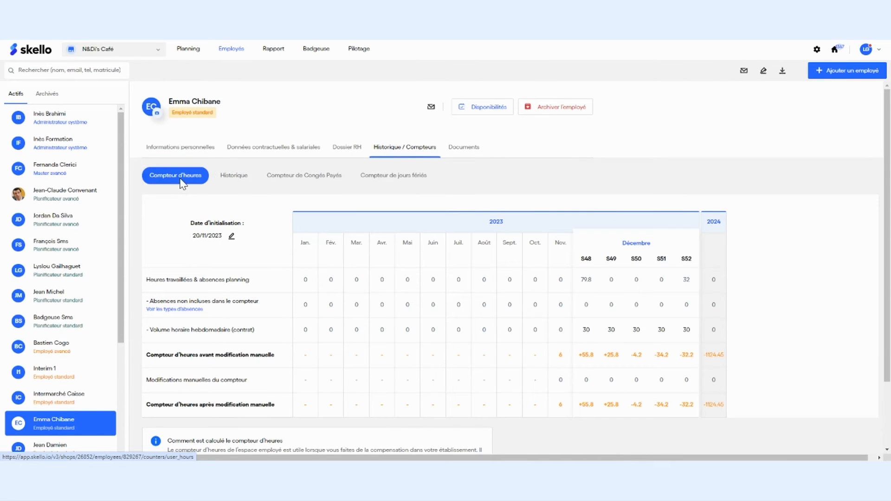
{"action": "left_click", "coordinate": [554, 247]}
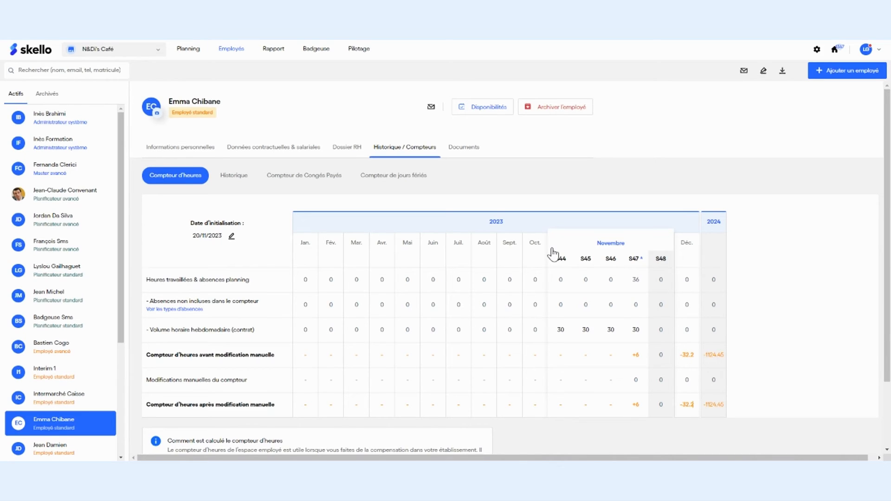
{"action": "left_click_drag", "start_coordinate": [145, 380], "coordinate": [263, 379]}
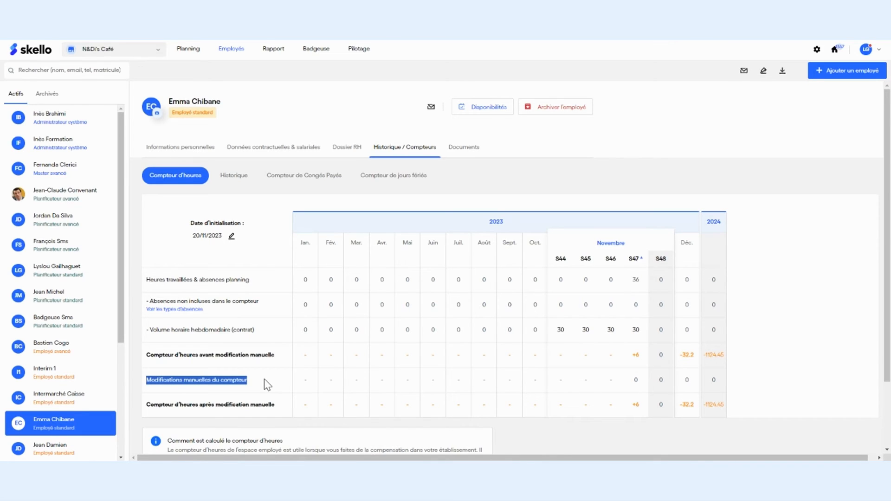
{"action": "mouse_move", "coordinate": [641, 259]}
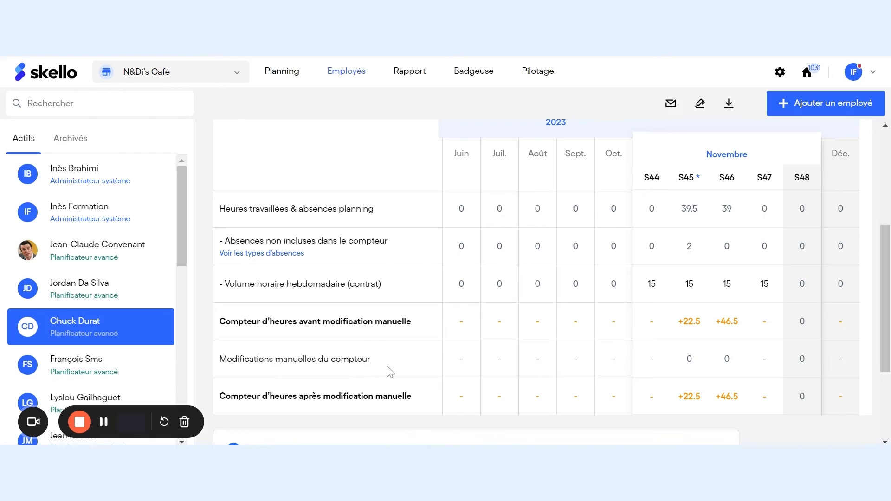
Set the manual hours counter modification for week 45 to -5 hours and validate it
{"action": "left_click", "coordinate": [691, 358]}
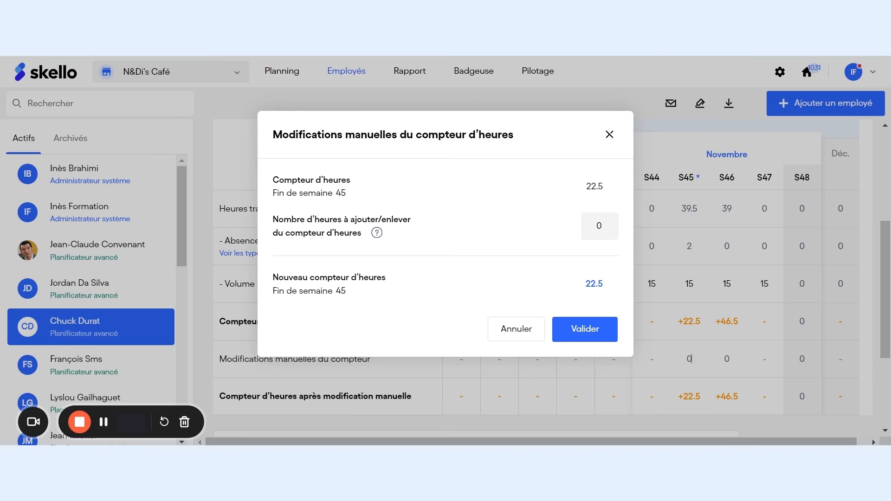
{"action": "left_click", "coordinate": [601, 226]}
{"action": "key", "text": "BackSpace"}
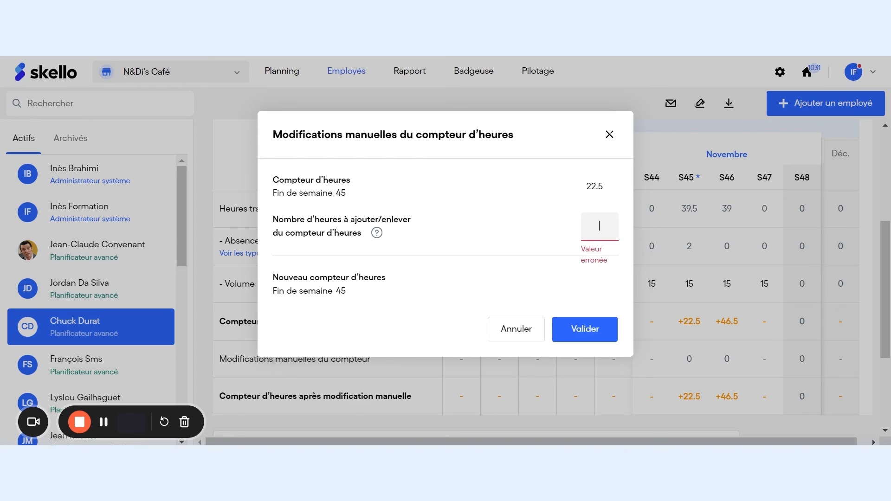
{"action": "type", "text": "-5"}
{"action": "left_click", "coordinate": [583, 337]}
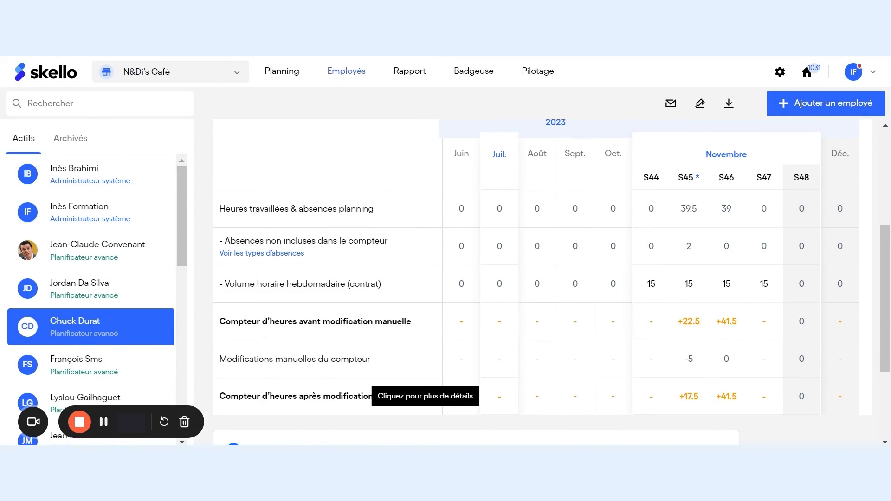
Open the hours counter update from the report, choose to modify the counter hours, and review the employee list
{"action": "left_click", "coordinate": [419, 72]}
{"action": "left_click", "coordinate": [694, 110]}
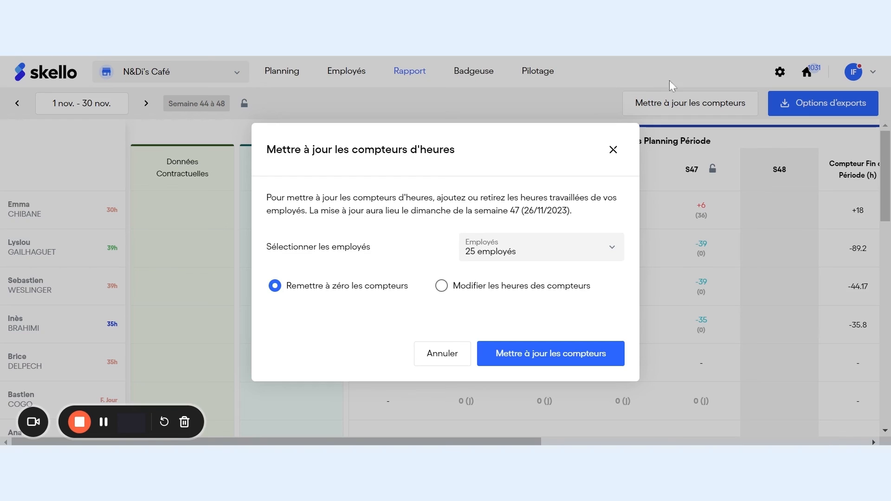
{"action": "left_click", "coordinate": [441, 286]}
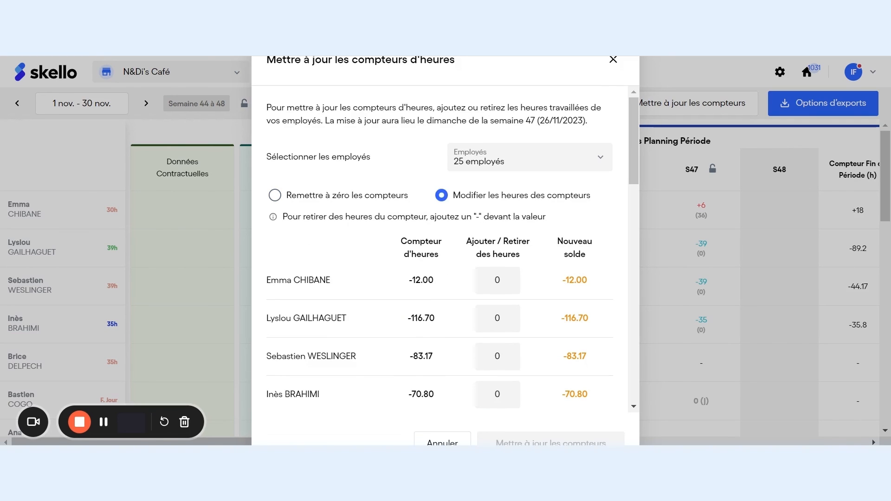
{"action": "scroll", "coordinate": [496, 274], "scroll_direction": "down", "scroll_amount": 1}
{"action": "scroll", "coordinate": [496, 285], "scroll_direction": "up", "scroll_amount": 4}
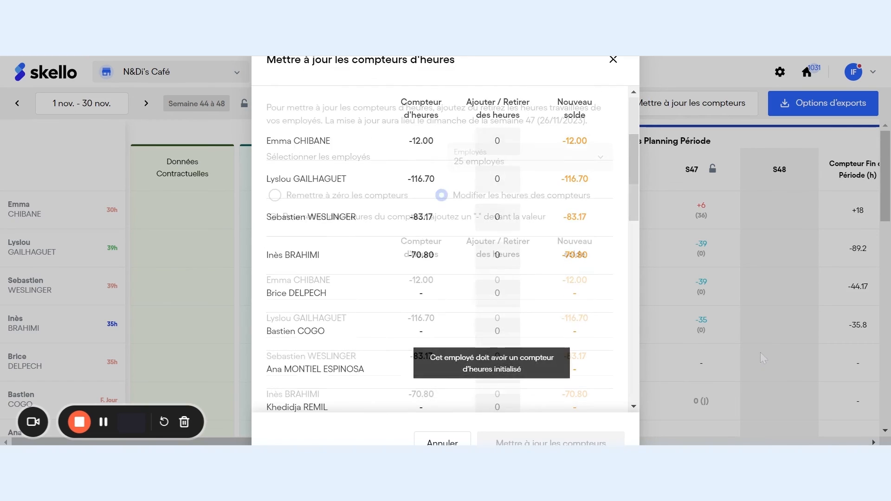